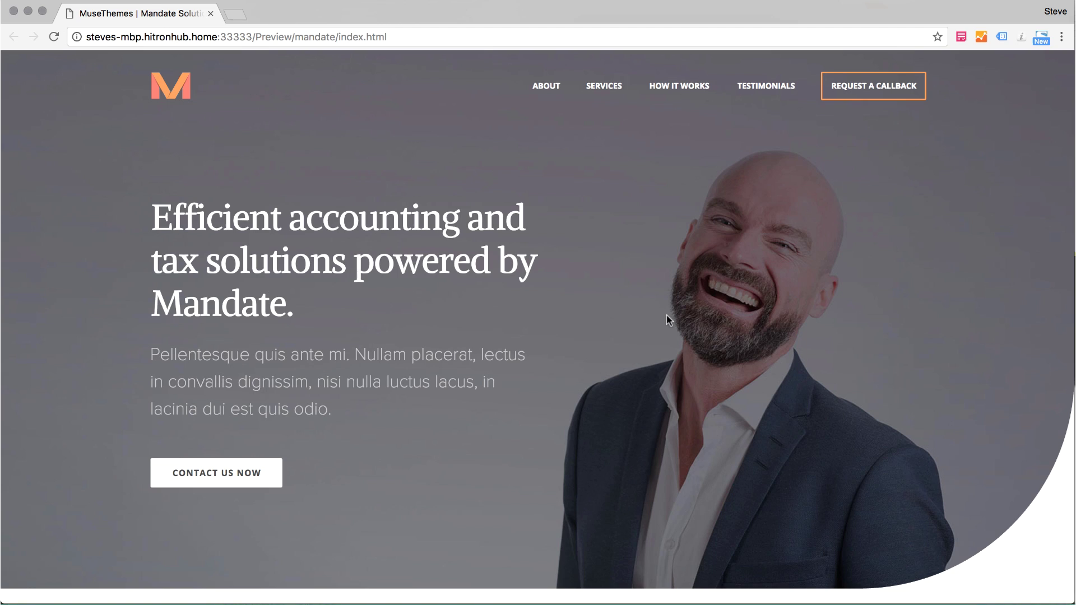
# - Scroll down through the Mandate site preview in Chrome
pyautogui.scroll(-15, 666, 314)
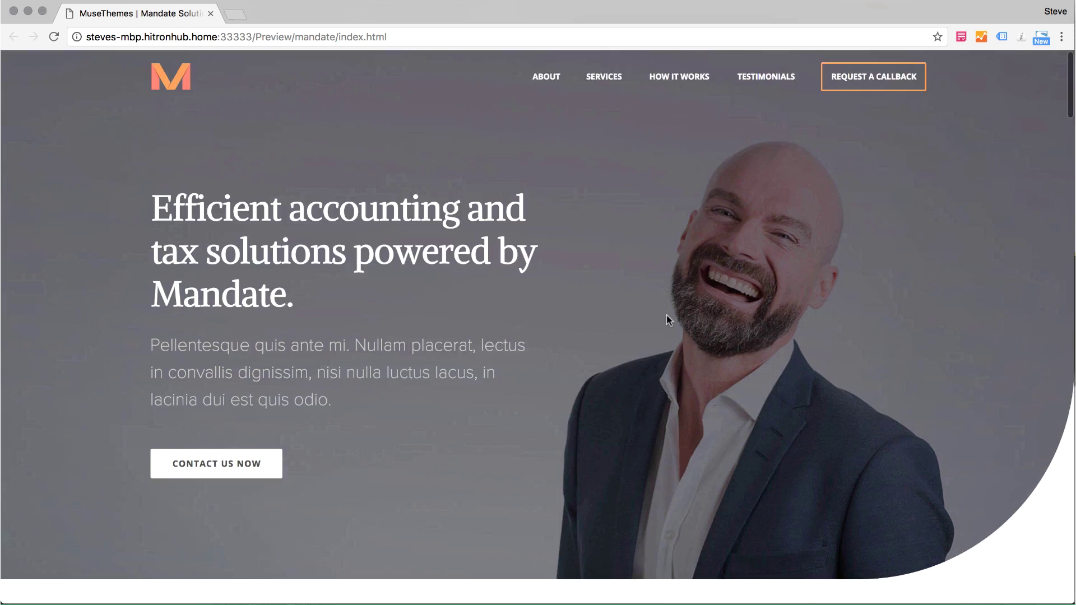
pyautogui.scroll(-10, 667, 316)
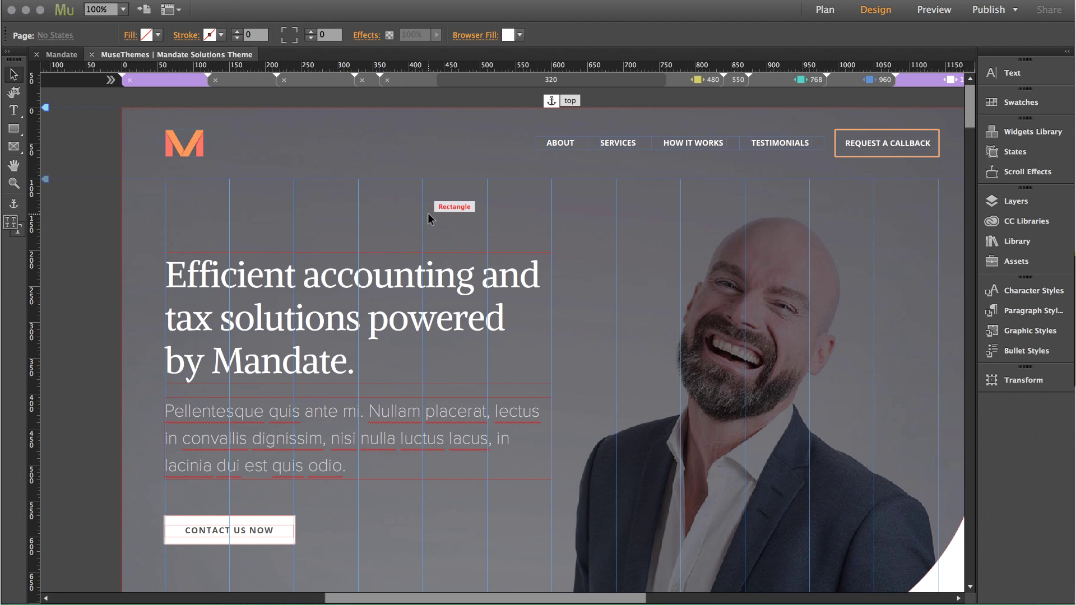
# - At 75% zoom, marquee-select the about section's text frames and drag them well down the page
pyautogui.press('super+minus')
pyautogui.scroll(-3, 647, 395)
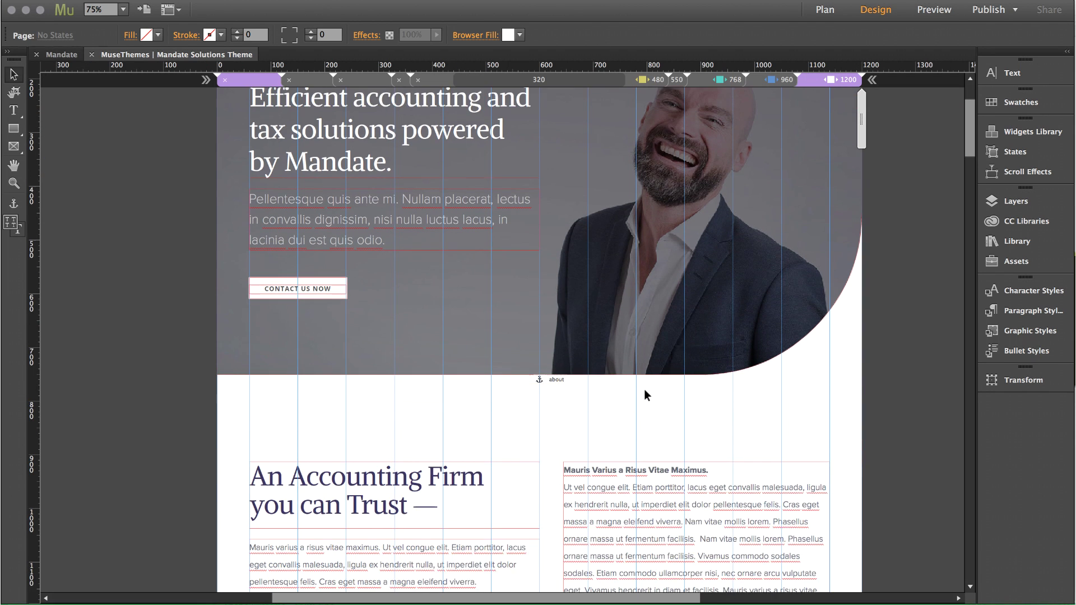
pyautogui.scroll(-3, 644, 392)
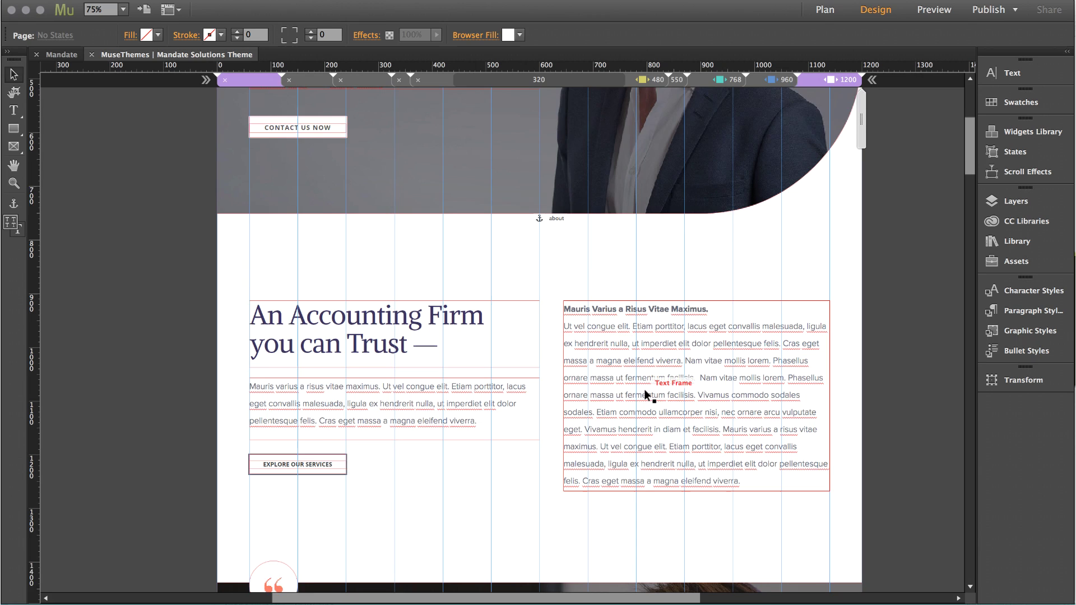
pyautogui.scroll(-1, 644, 395)
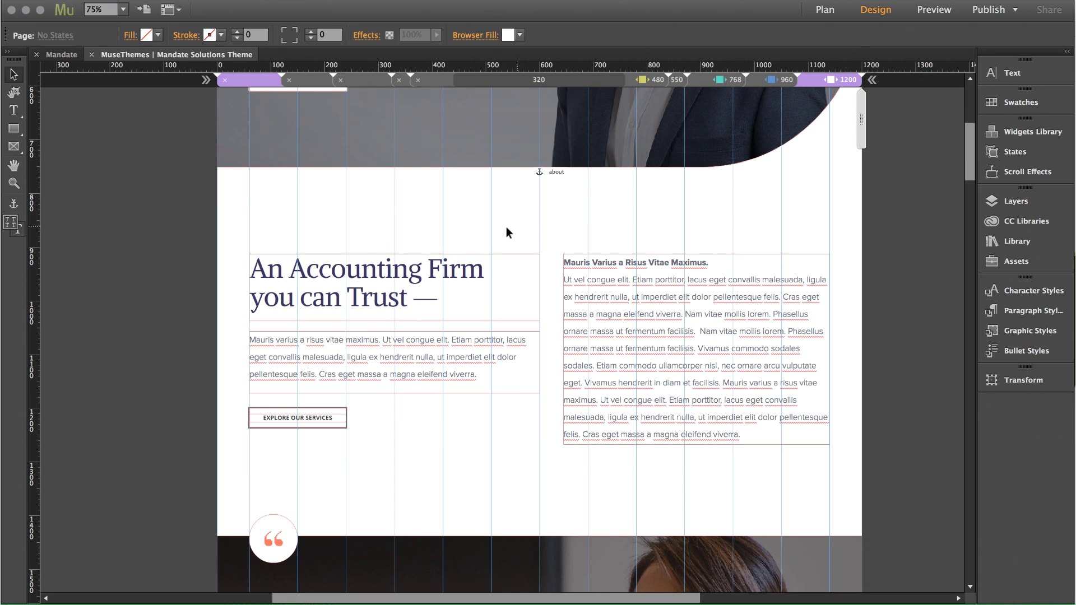
pyautogui.scroll(1, 257, 225)
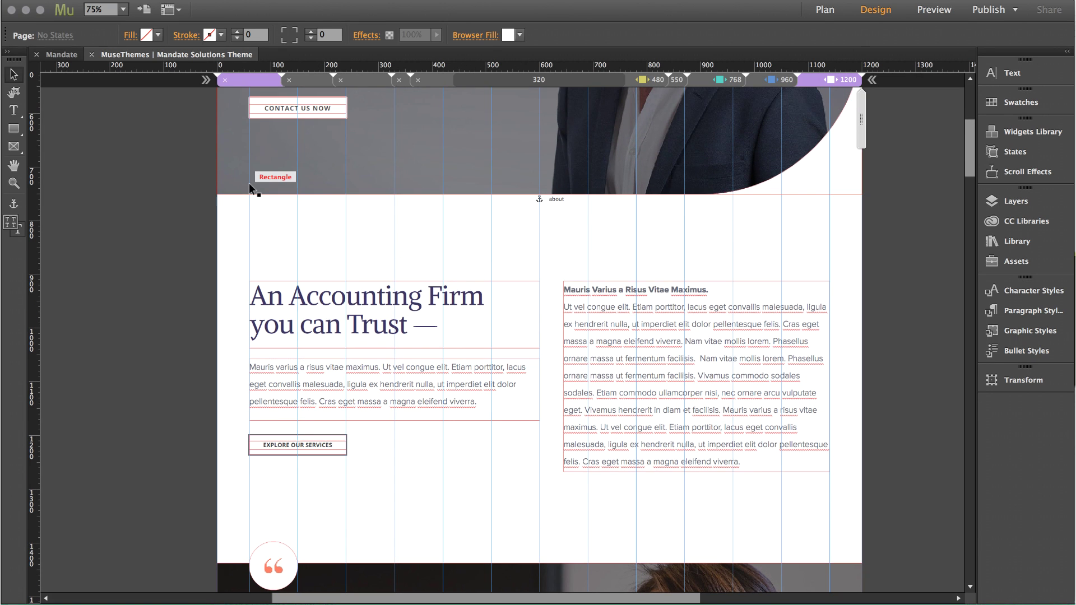
pyautogui.scroll(-1, 249, 183)
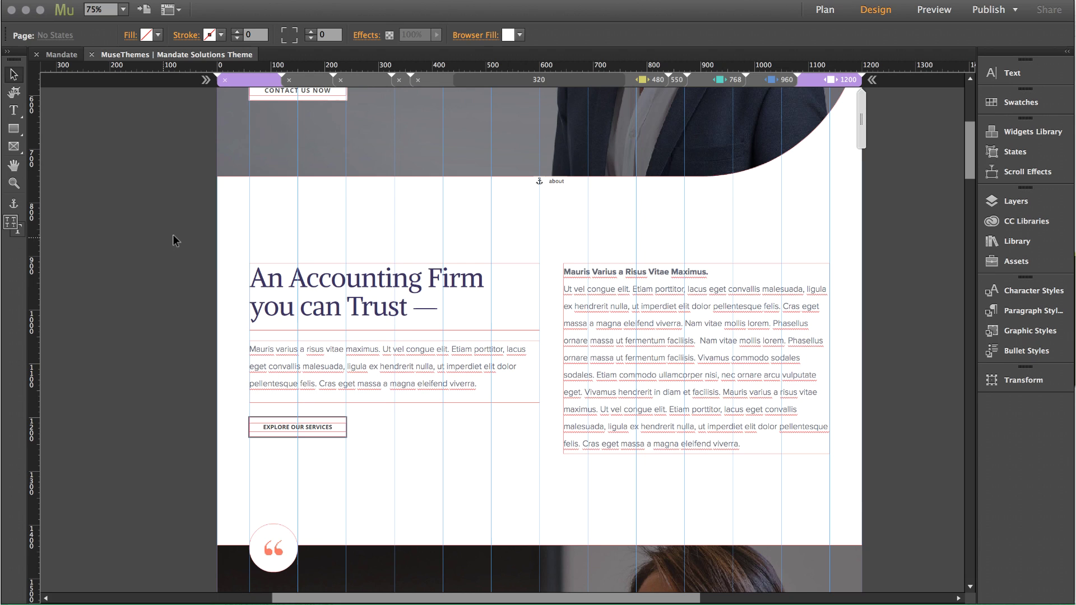
pyautogui.moveTo(173, 235)
pyautogui.mouseDown()
pyautogui.moveTo(346, 268)
pyautogui.moveTo(543, 400)
pyautogui.moveTo(790, 472)
pyautogui.moveTo(835, 577)
pyautogui.moveTo(874, 560)
pyautogui.moveTo(893, 535)
pyautogui.moveTo(895, 485)
pyautogui.mouseUp()
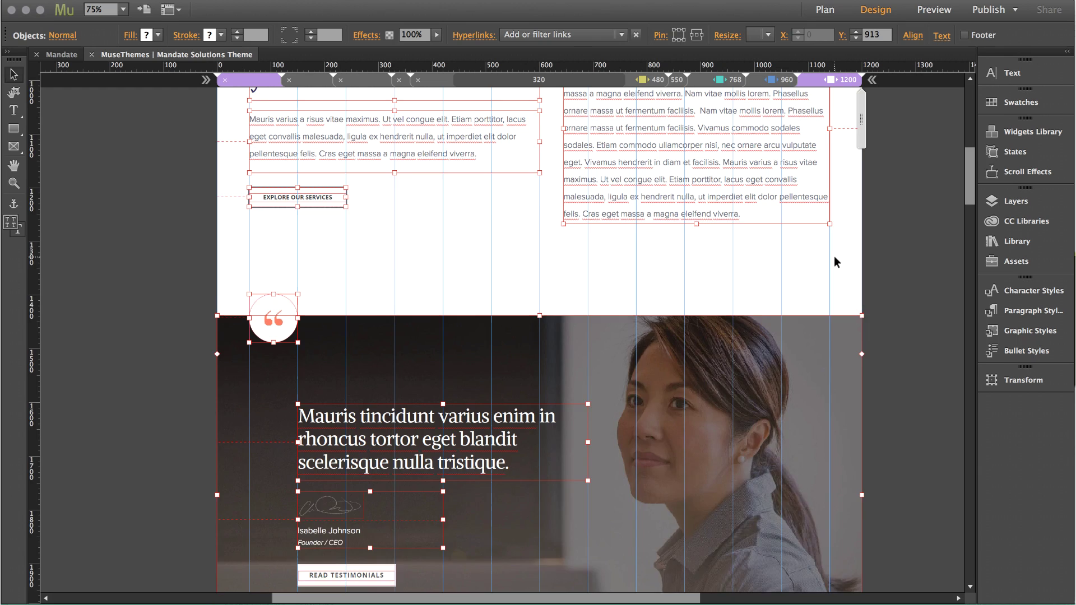
pyautogui.scroll(6, 834, 256)
pyautogui.moveTo(665, 201); pyautogui.dragTo(662, 369)
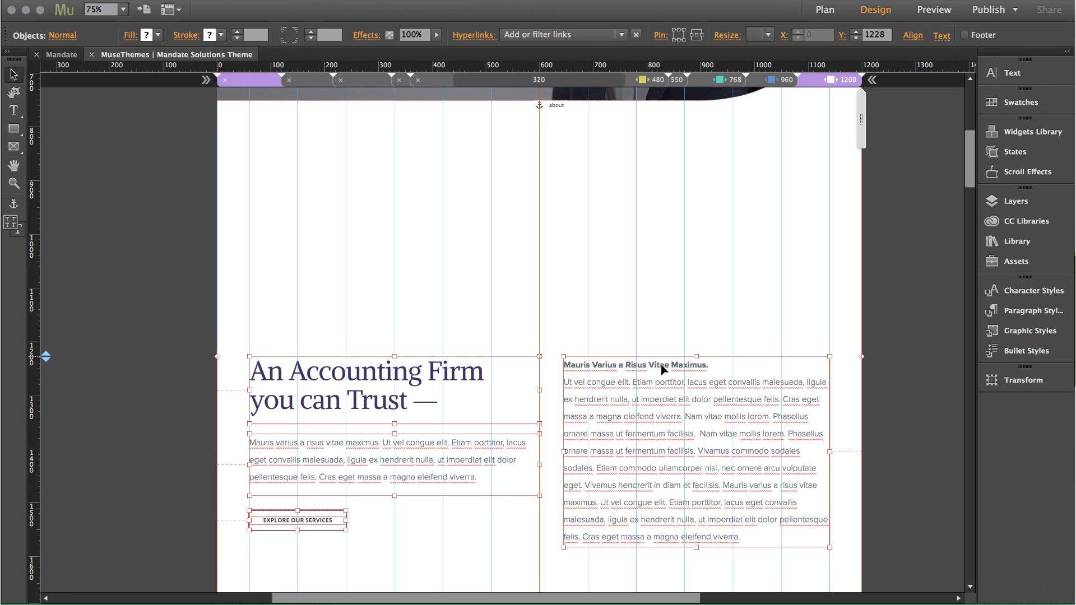
pyautogui.click(633, 279)
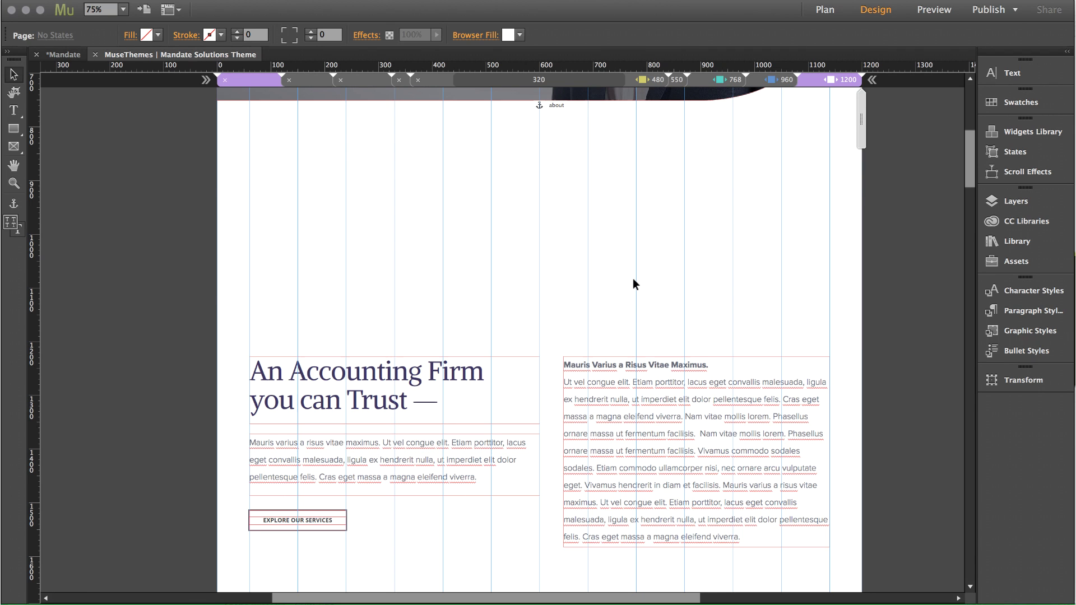
# - Undo the drag of the about-section frames and clear the selection
pyautogui.press('super+z')
pyautogui.scroll(3, 633, 279)
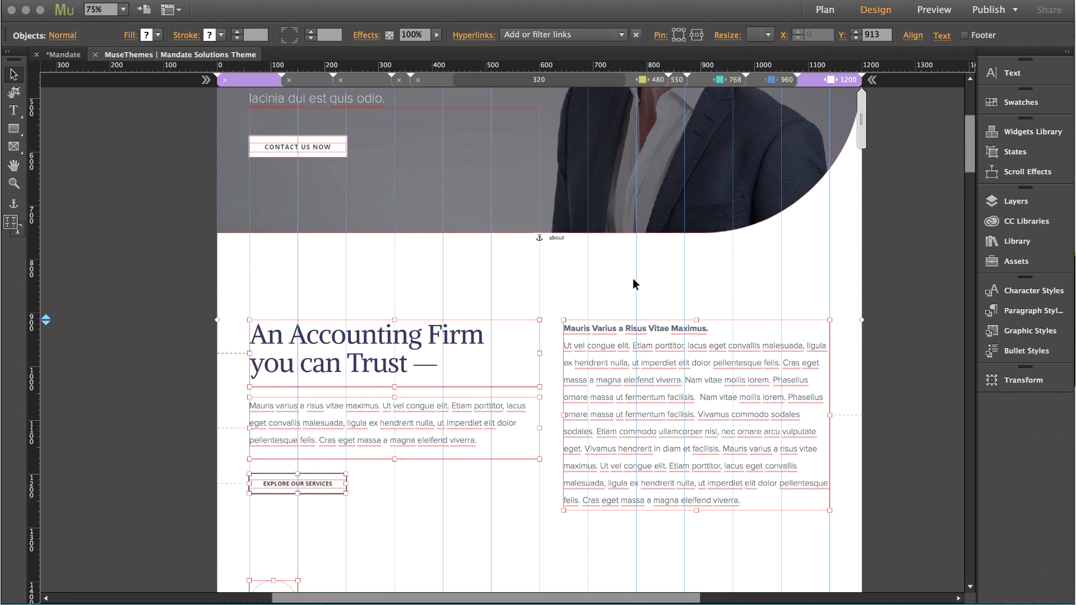
pyautogui.scroll(5, 633, 279)
pyautogui.press('Escape')
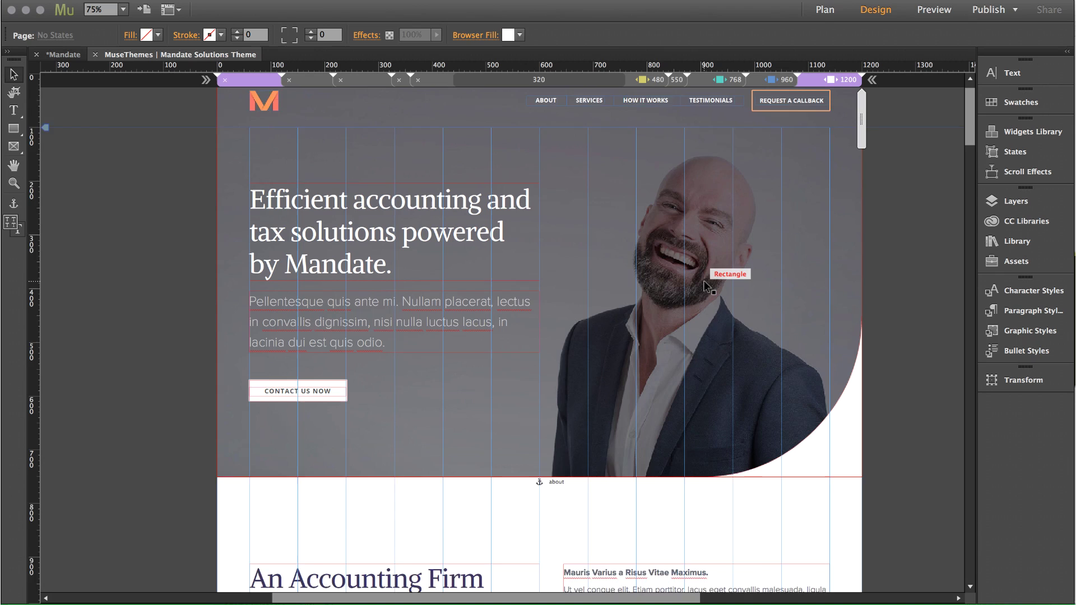
pyautogui.scroll(-3, 706, 284)
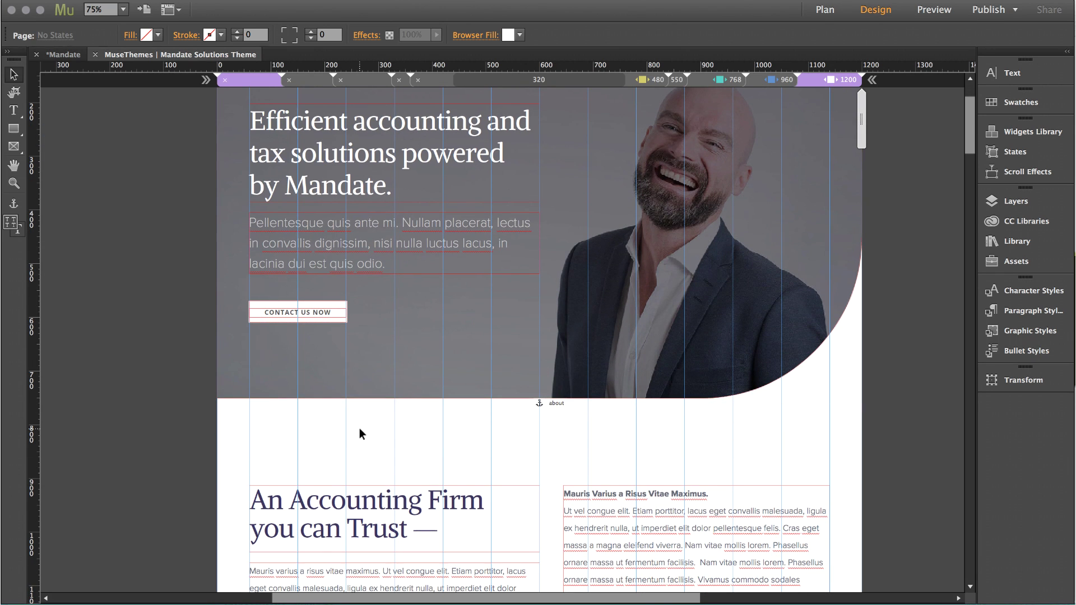
pyautogui.scroll(-3, 359, 429)
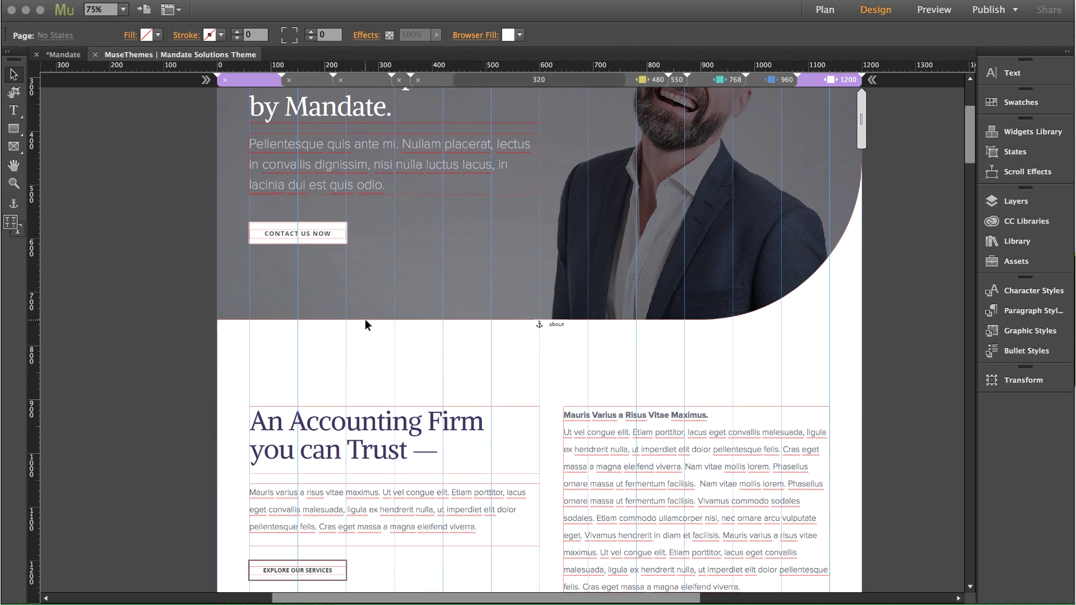
# - Push content below the An Accounting Firm heading down with the ruler handle, then undo it
pyautogui.click(297, 421)
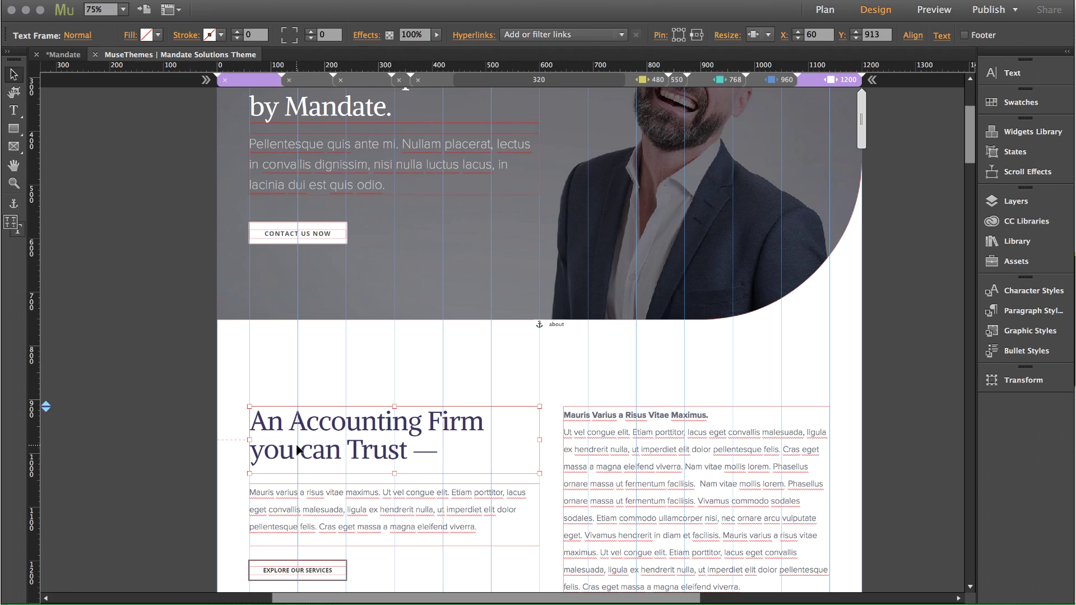
pyautogui.scroll(-2, 130, 403)
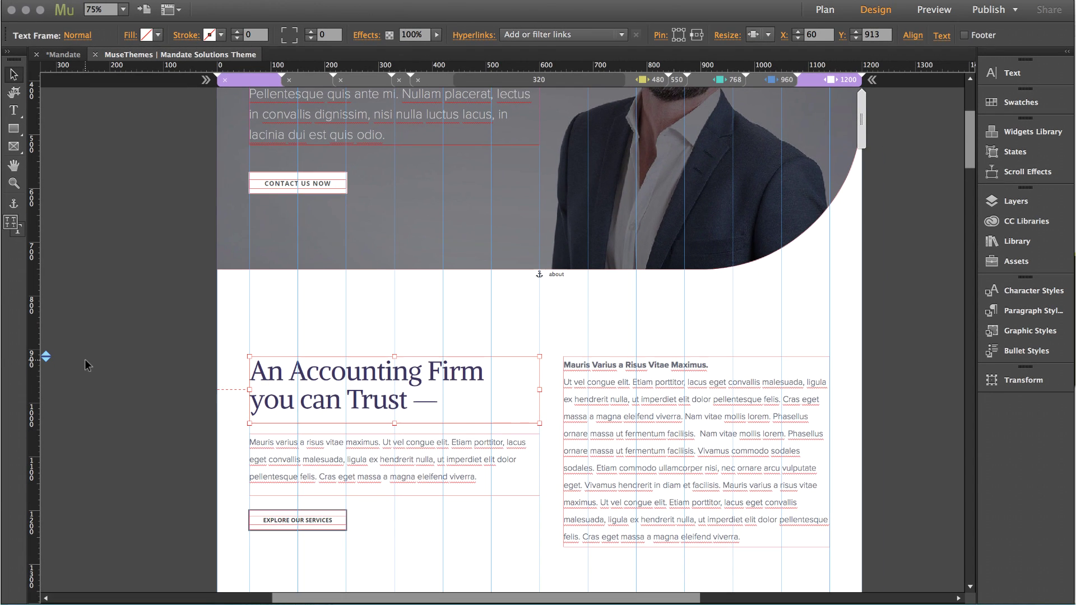
pyautogui.moveTo(46, 356); pyautogui.dragTo(46, 513)
pyautogui.scroll(-3, 322, 430)
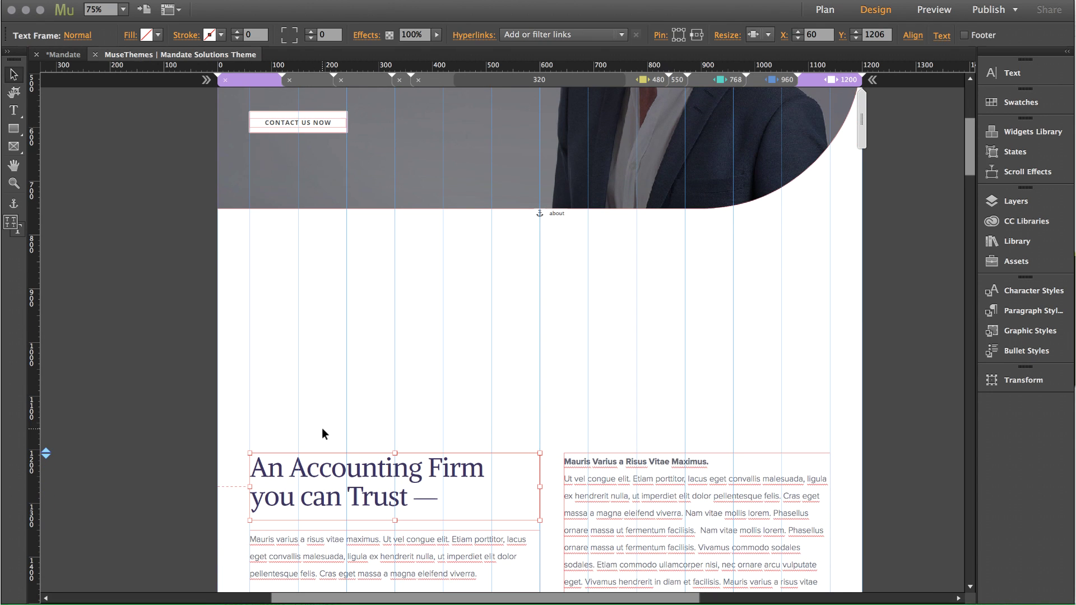
pyautogui.click(341, 348)
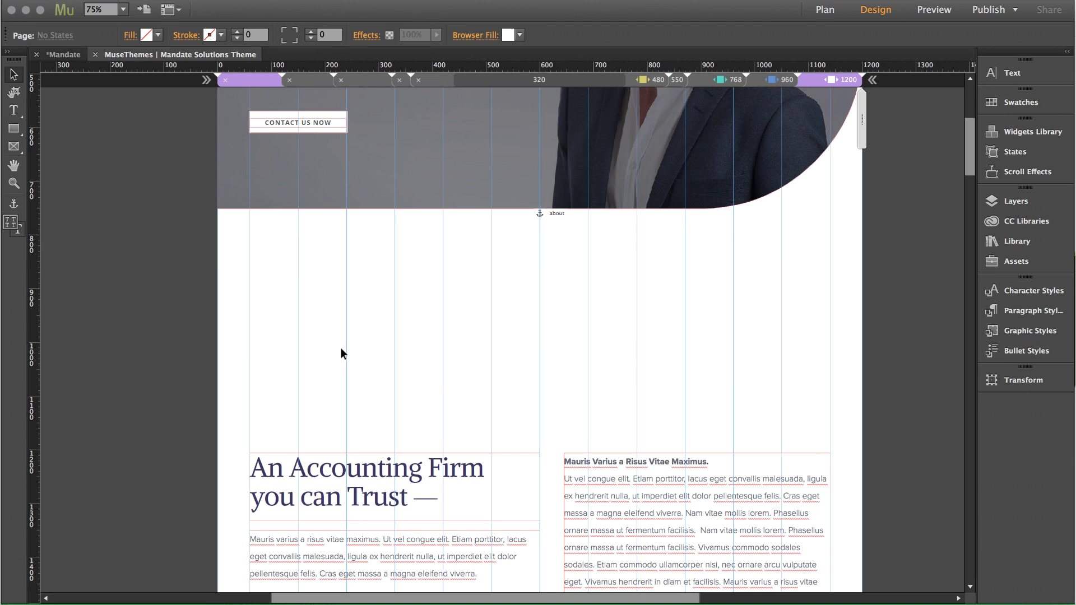
pyautogui.press('super+z')
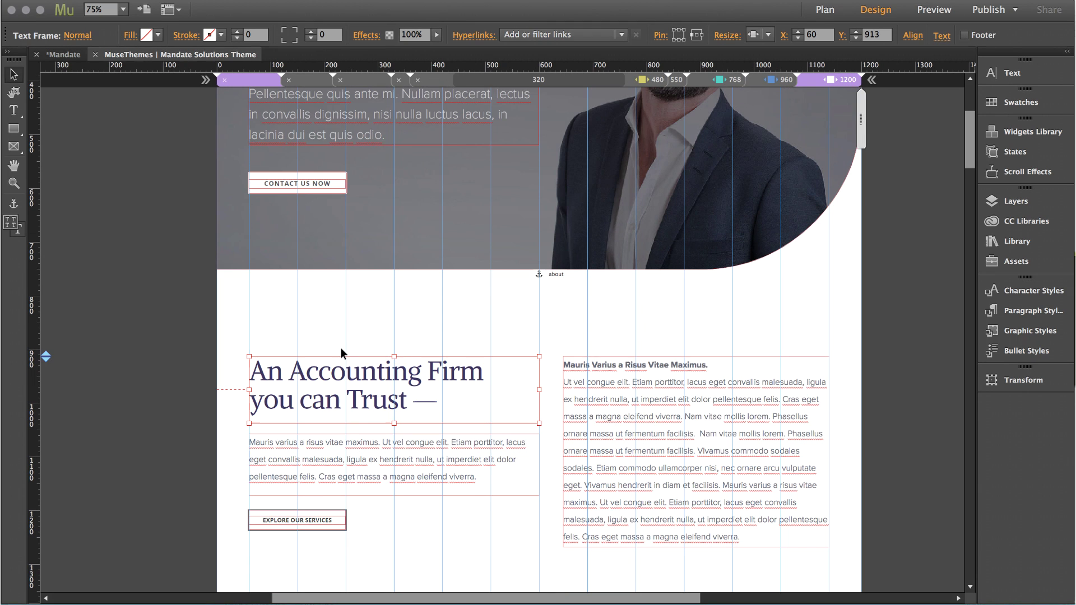
# - Lock the round quote badge from its context menu and confirm it no longer gets selected
pyautogui.click(175, 352)
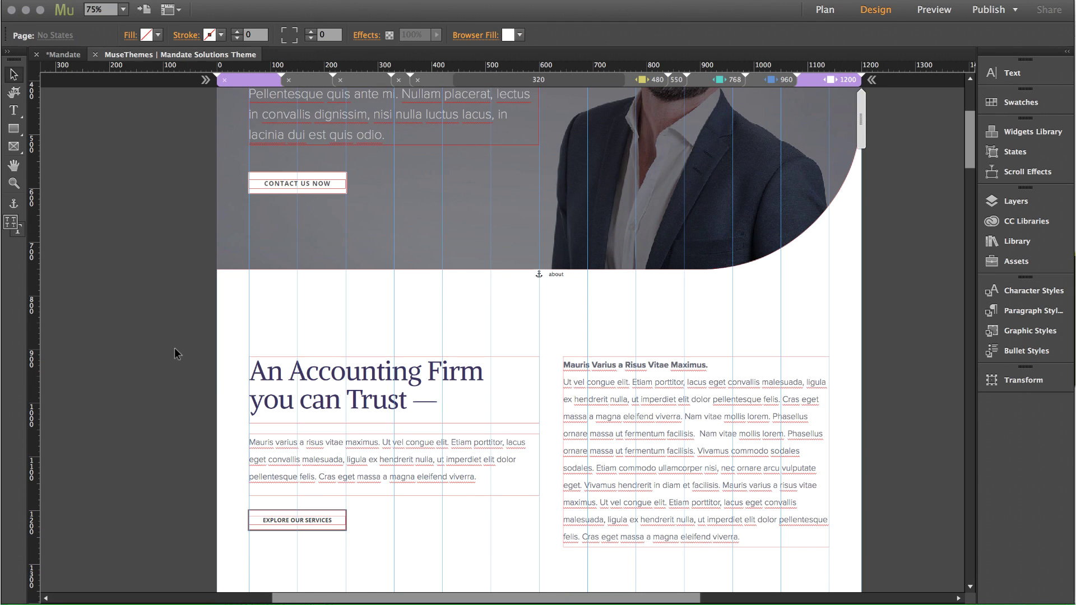
pyautogui.scroll(-5, 312, 319)
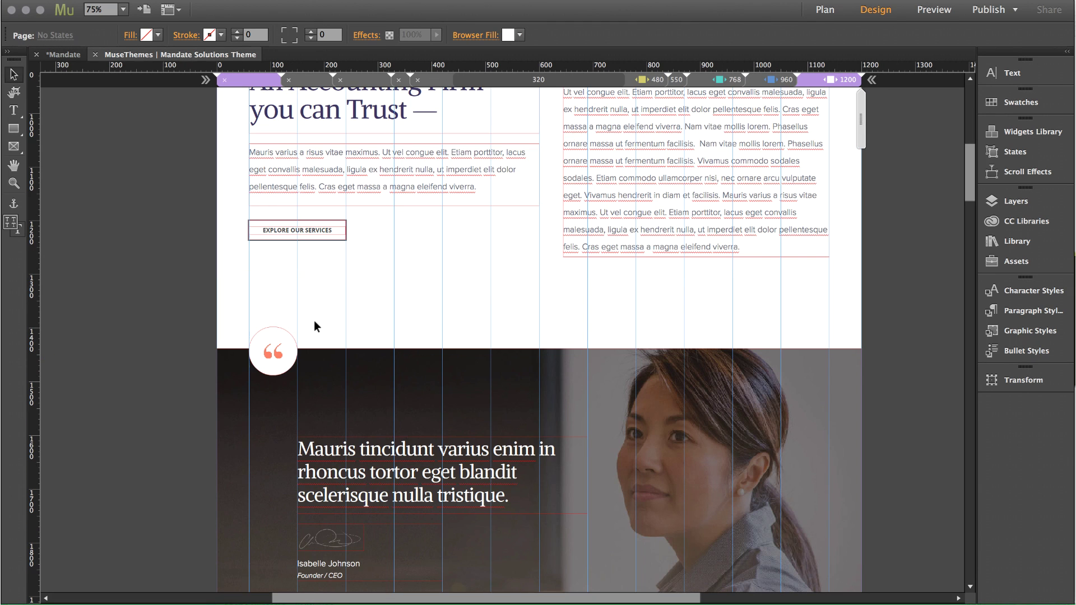
pyautogui.click(282, 352)
pyautogui.rightClick(280, 352)
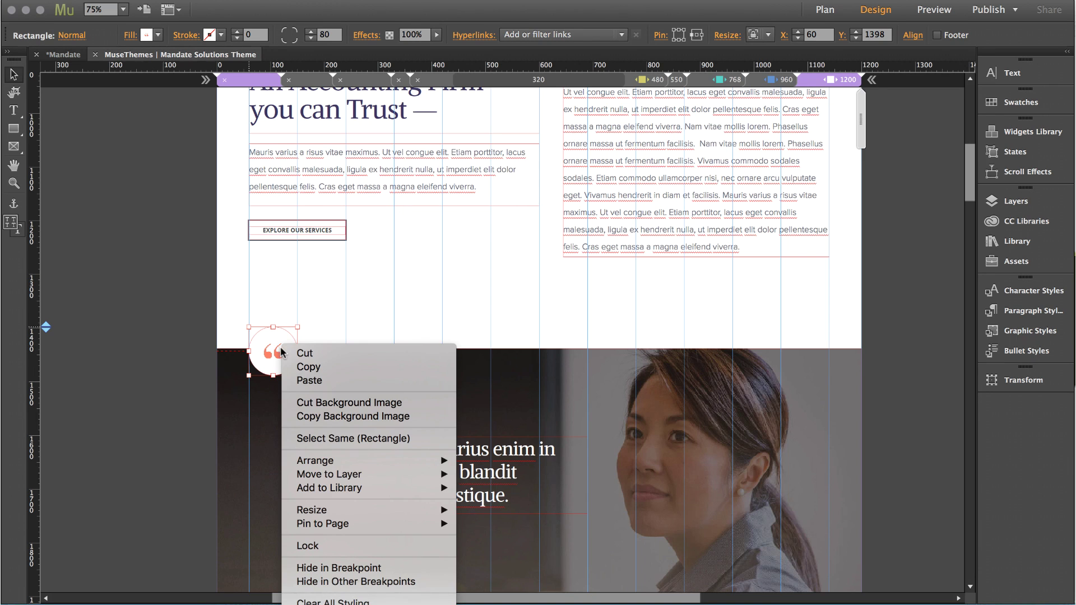
pyautogui.click(318, 545)
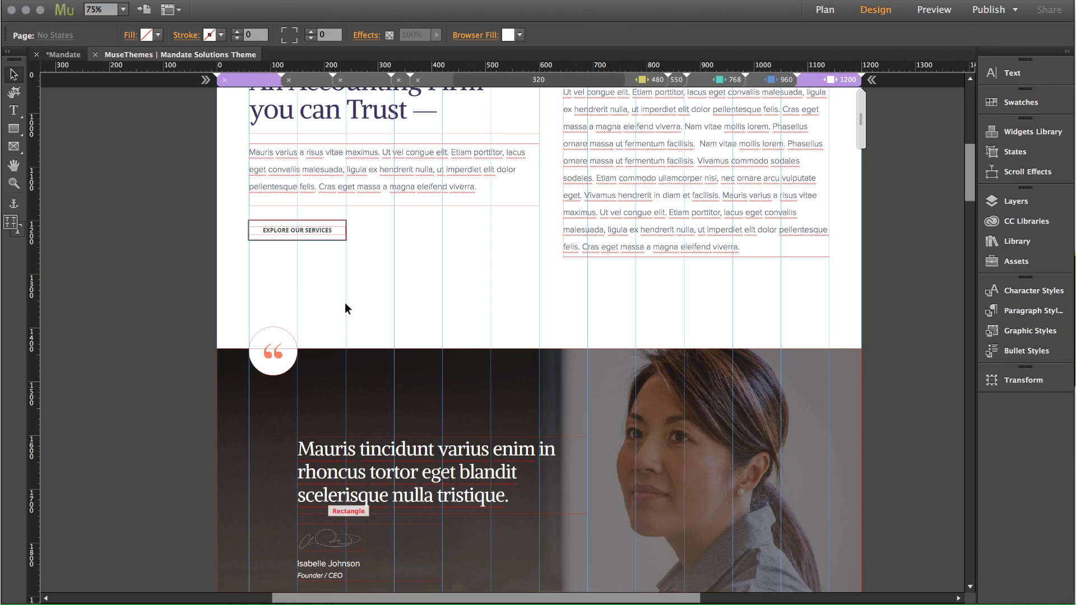
pyautogui.click(268, 355)
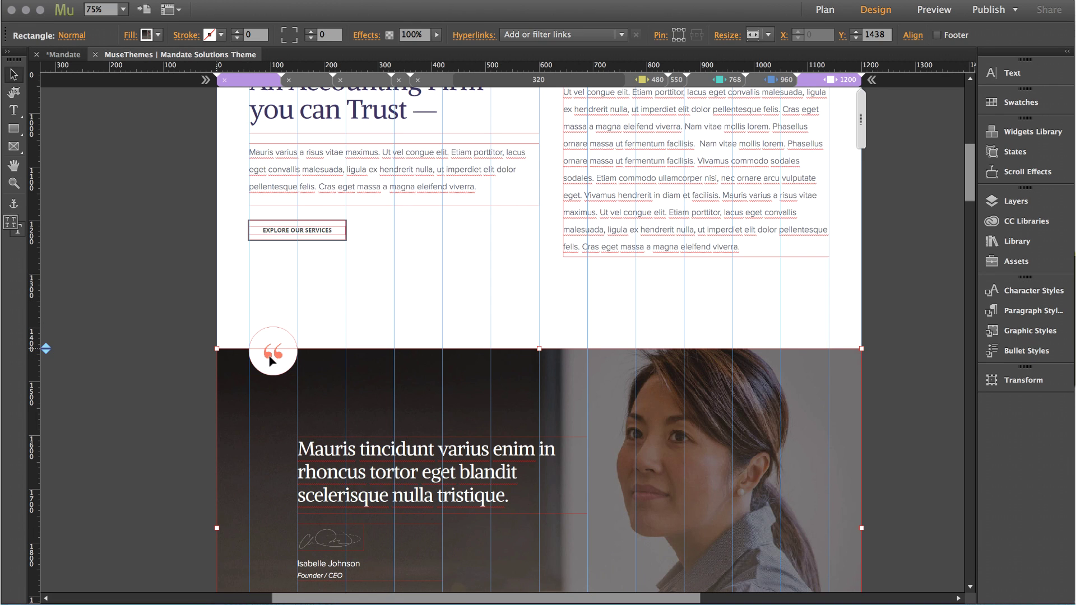
pyautogui.click(317, 288)
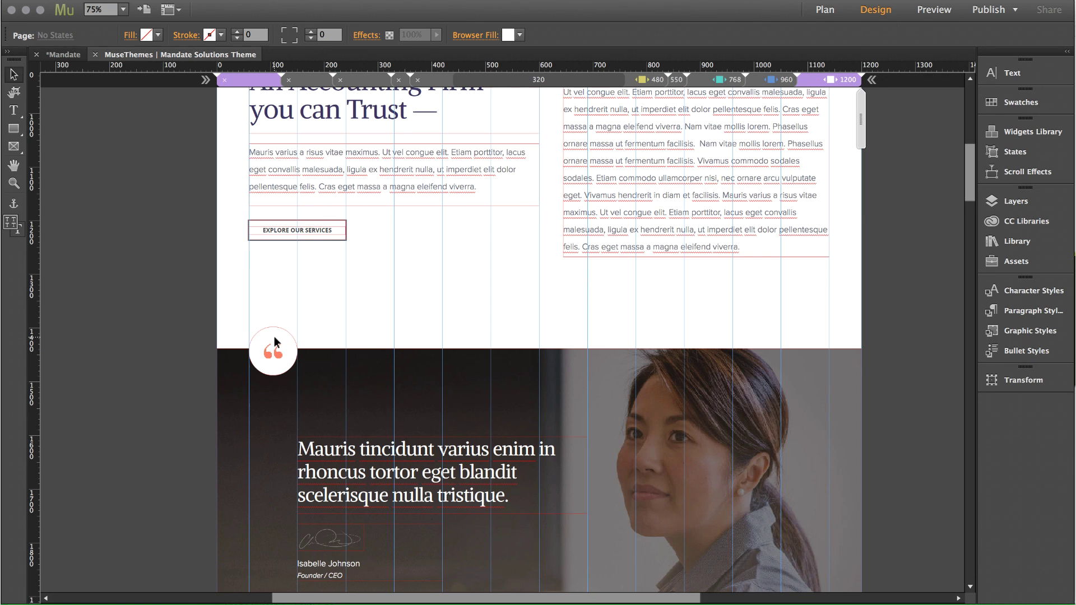
pyautogui.scroll(4, 274, 337)
# - Drag the ruler's push-down arrow twice for the heading, lowering the section about 268 px
pyautogui.click(299, 190)
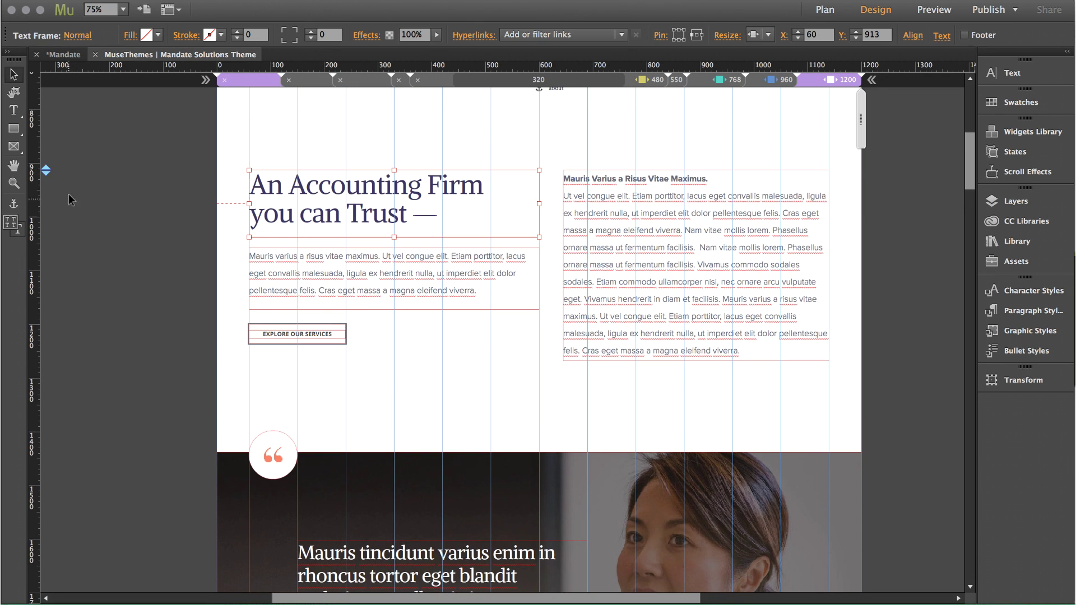
pyautogui.moveTo(44, 168); pyautogui.dragTo(55, 208)
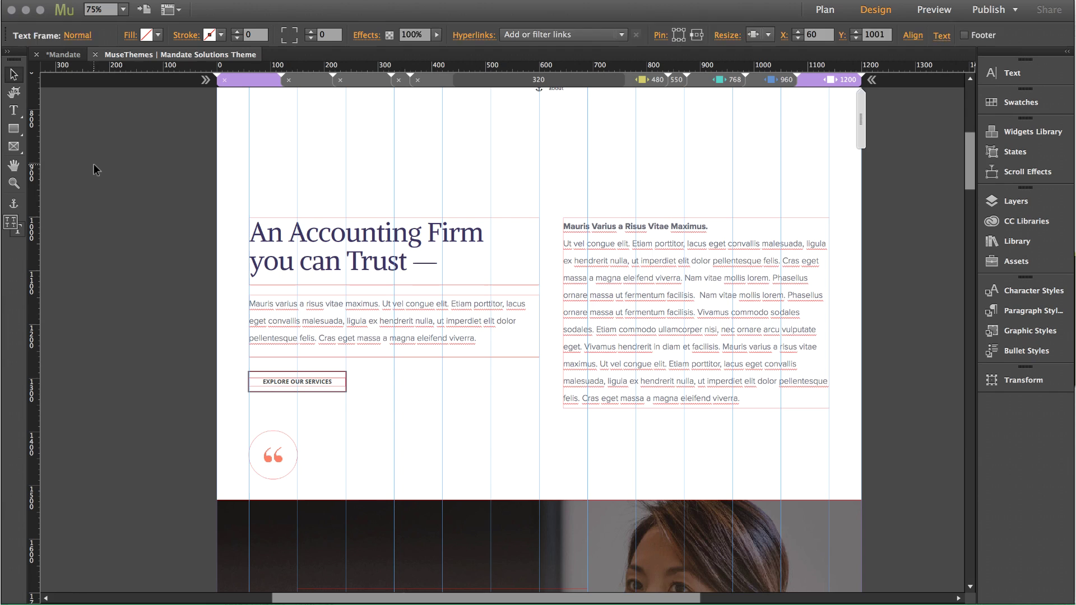
pyautogui.click(93, 163)
pyautogui.click(309, 248)
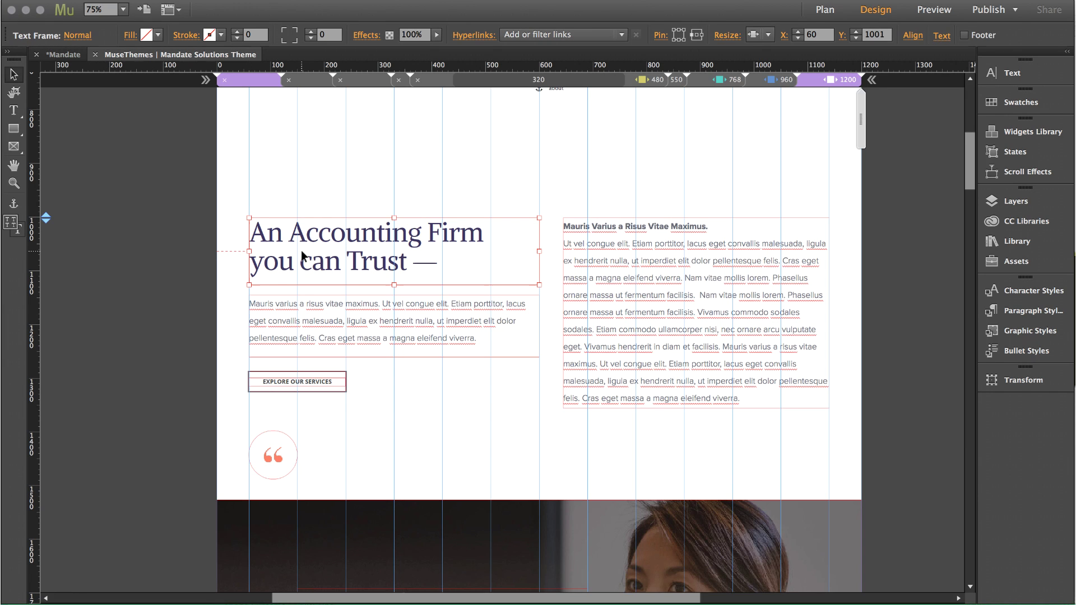
pyautogui.moveTo(46, 217); pyautogui.dragTo(52, 367)
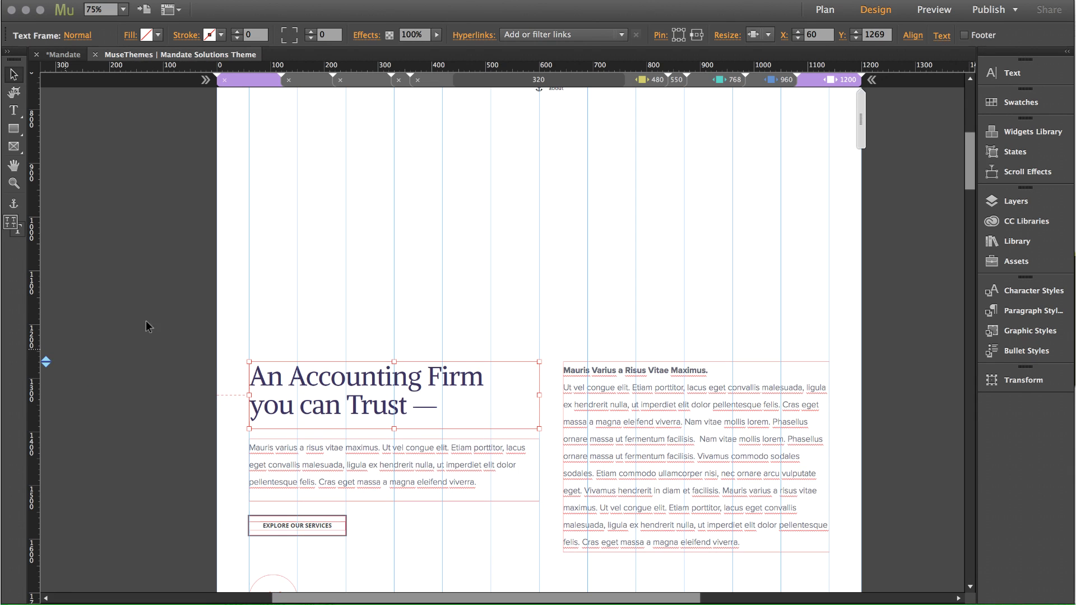
pyautogui.click(195, 321)
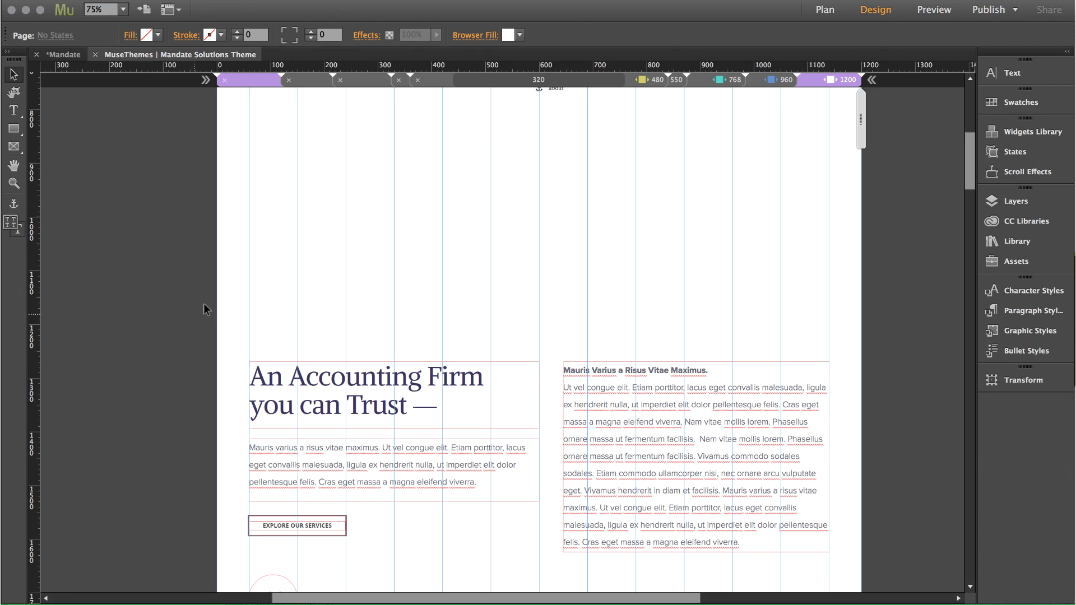
# - Select the An Accounting Firm heading, marquee-select the section's frames, then clear the selection
pyautogui.scroll(-5, 212, 305)
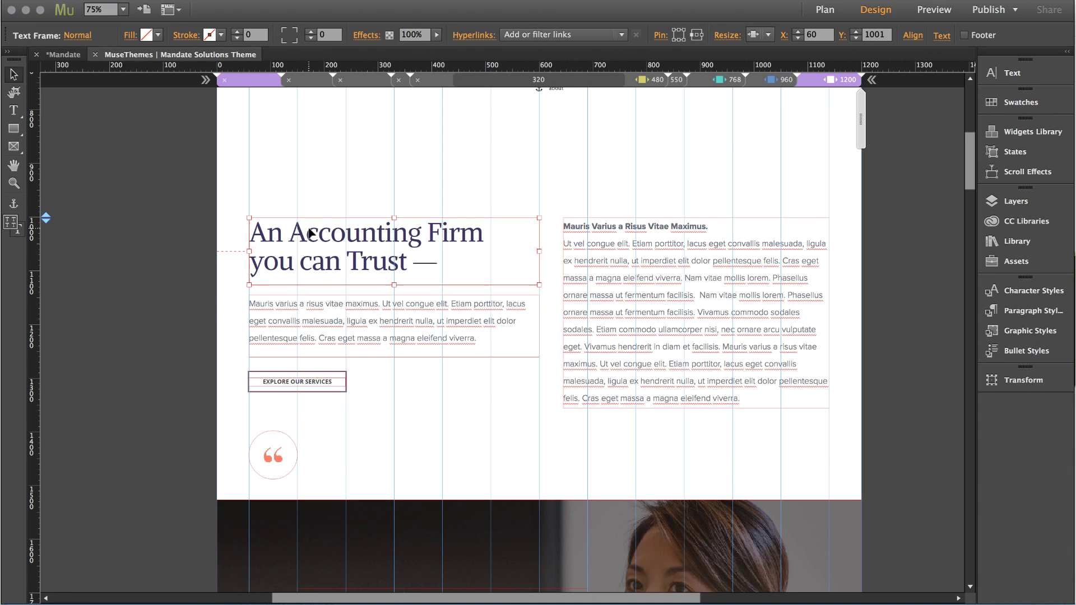
pyautogui.click(317, 200)
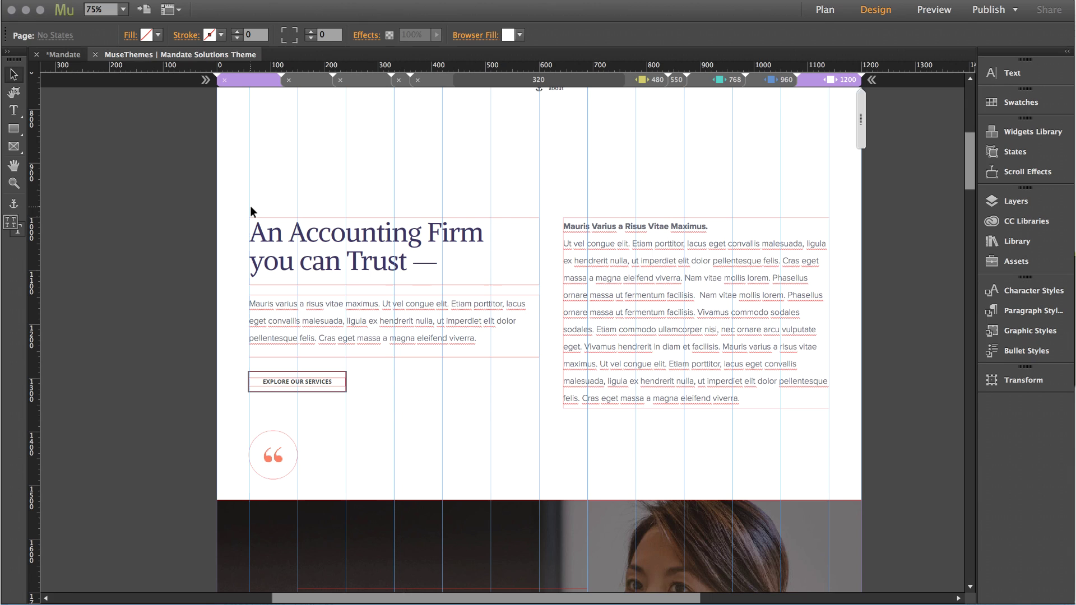
pyautogui.click(268, 231)
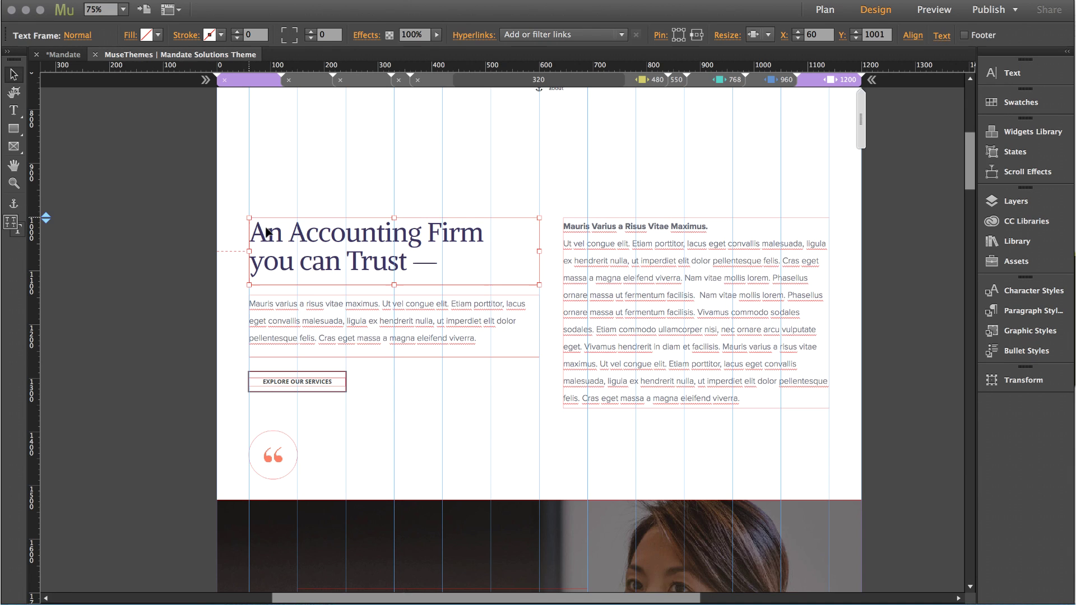
pyautogui.moveTo(236, 193); pyautogui.dragTo(883, 546)
pyautogui.click(883, 547)
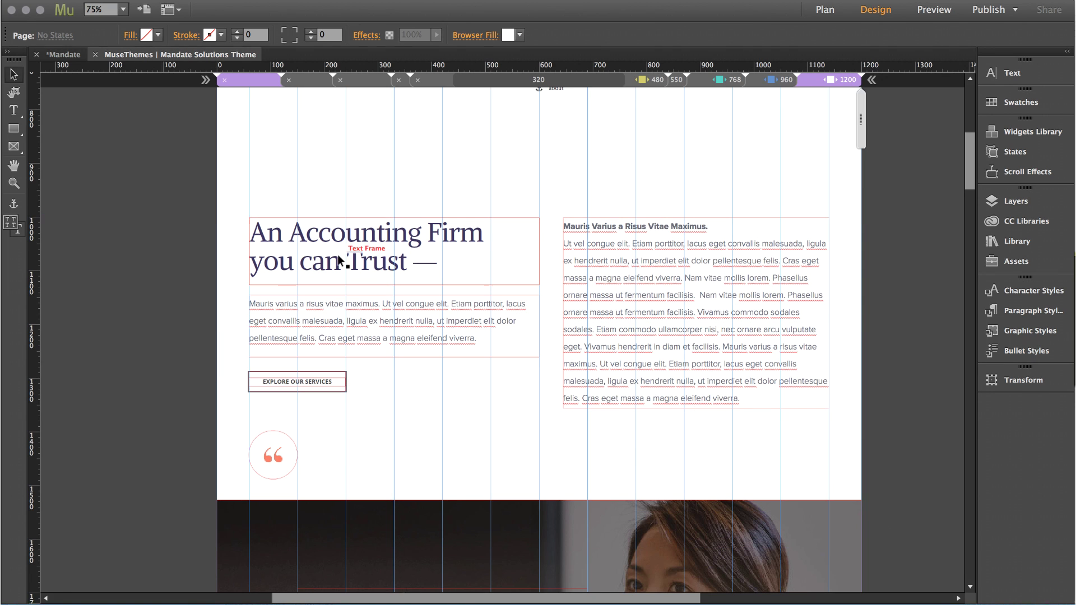
# - Select everything below the heading via the blue ruler marker and move it up to Y 876
pyautogui.click(314, 241)
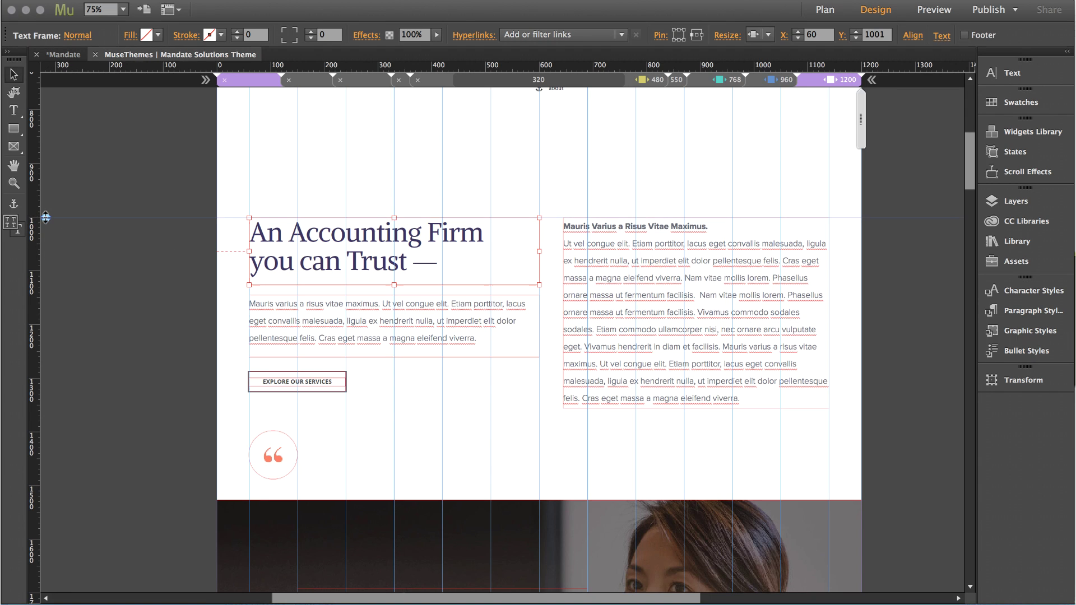
pyautogui.click(46, 218)
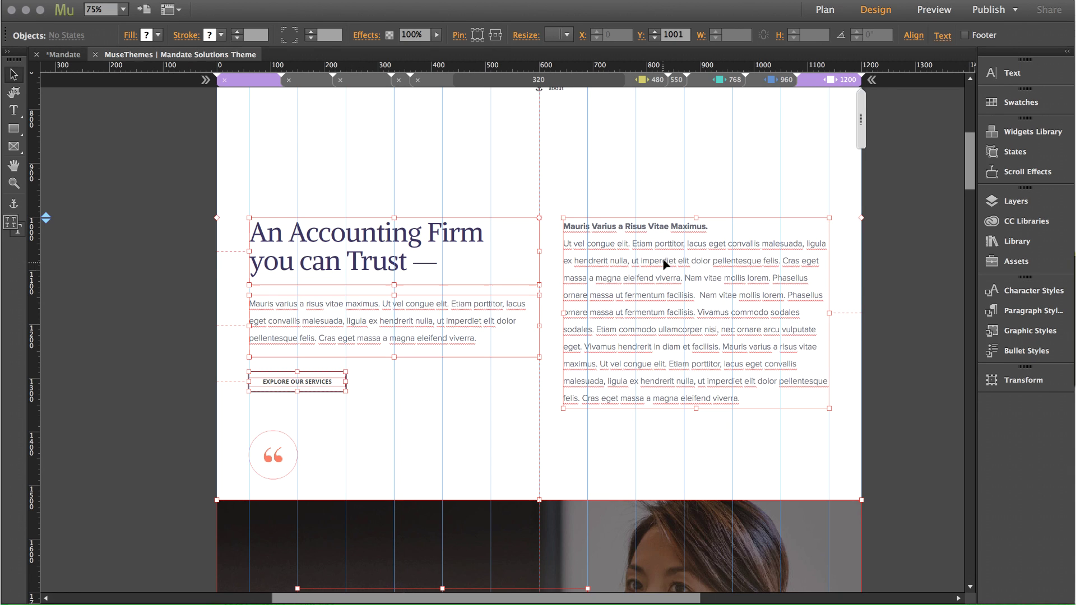
pyautogui.moveTo(664, 263); pyautogui.dragTo(663, 194)
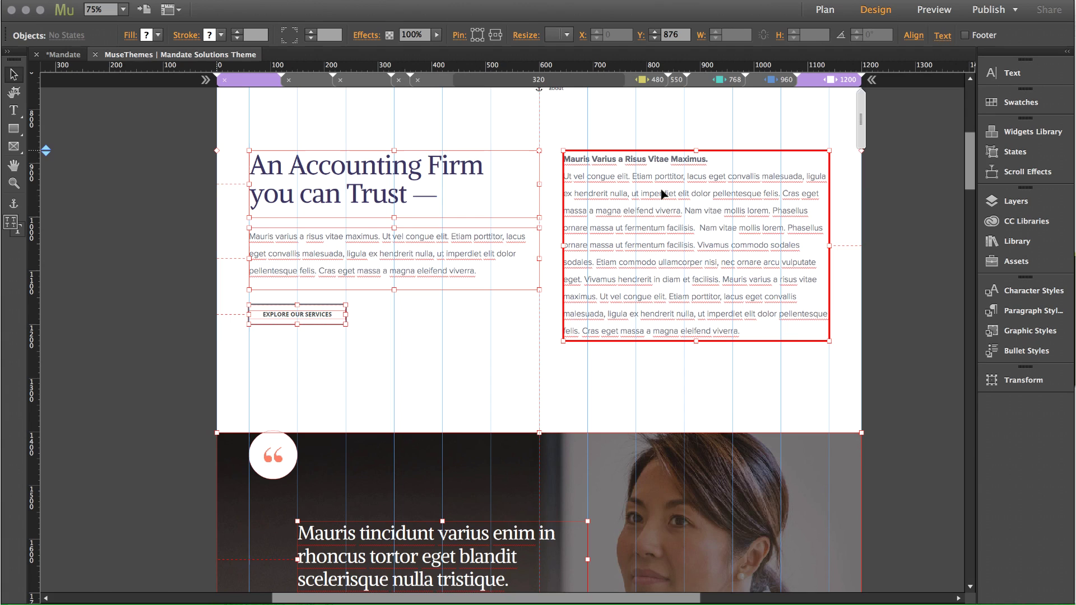
pyautogui.click(886, 240)
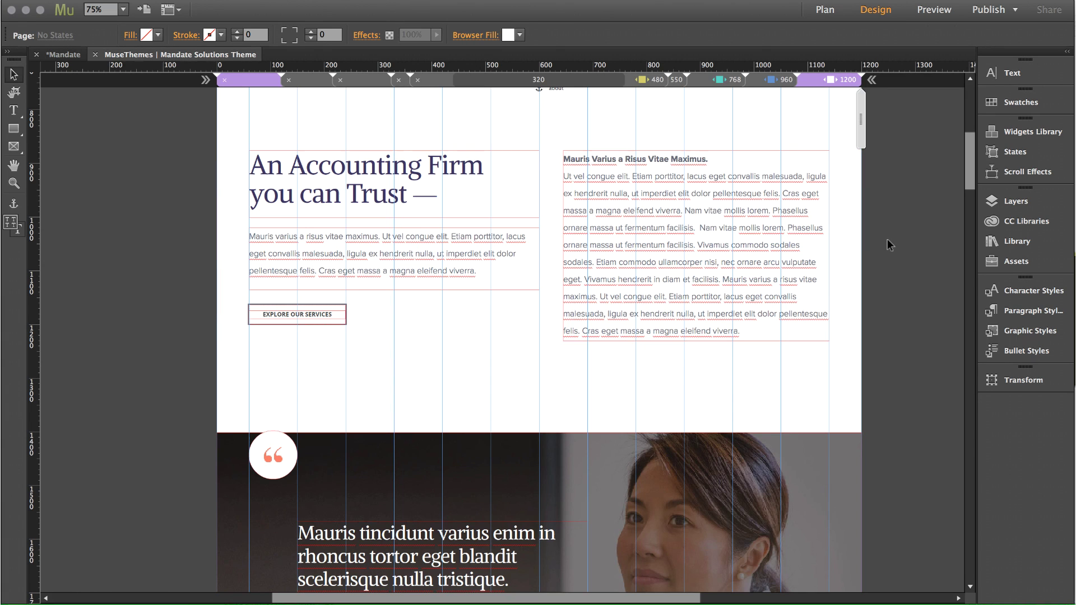